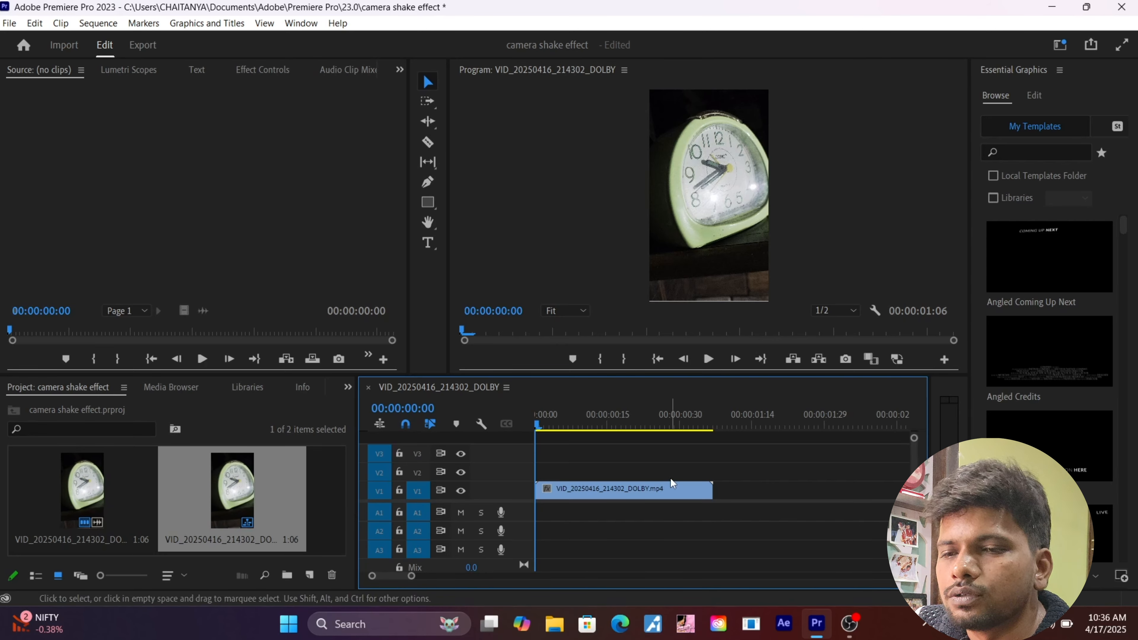
Enable Position and Scale keyframing for the timeline clip at 00:00:00:00, with Scale 116 and horizontal Position 1195
click(634, 488)
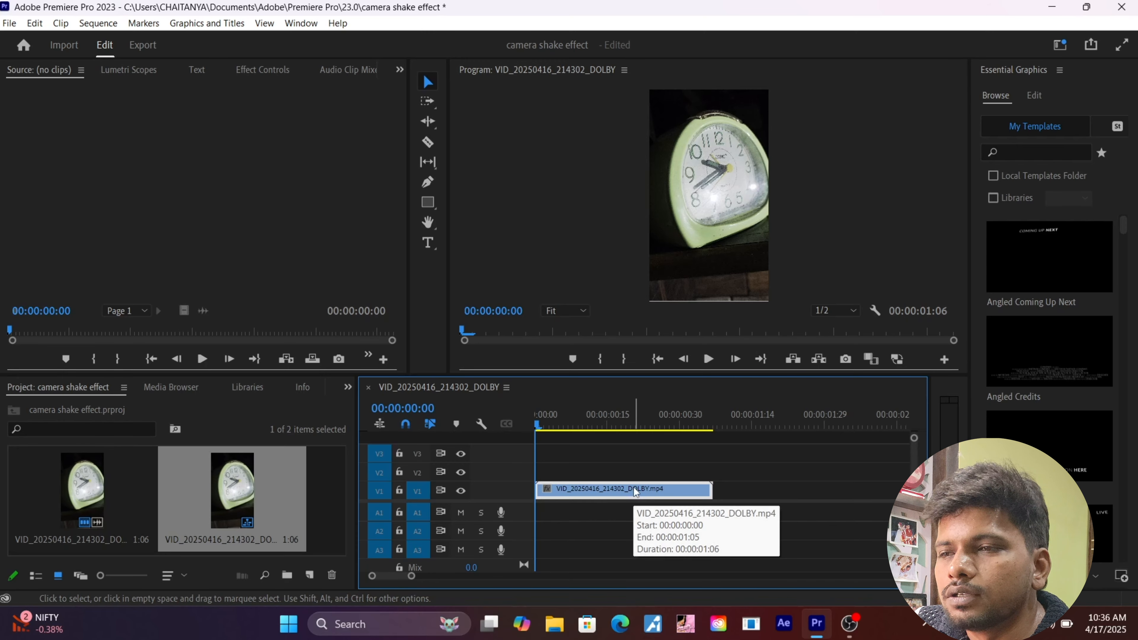
click(259, 71)
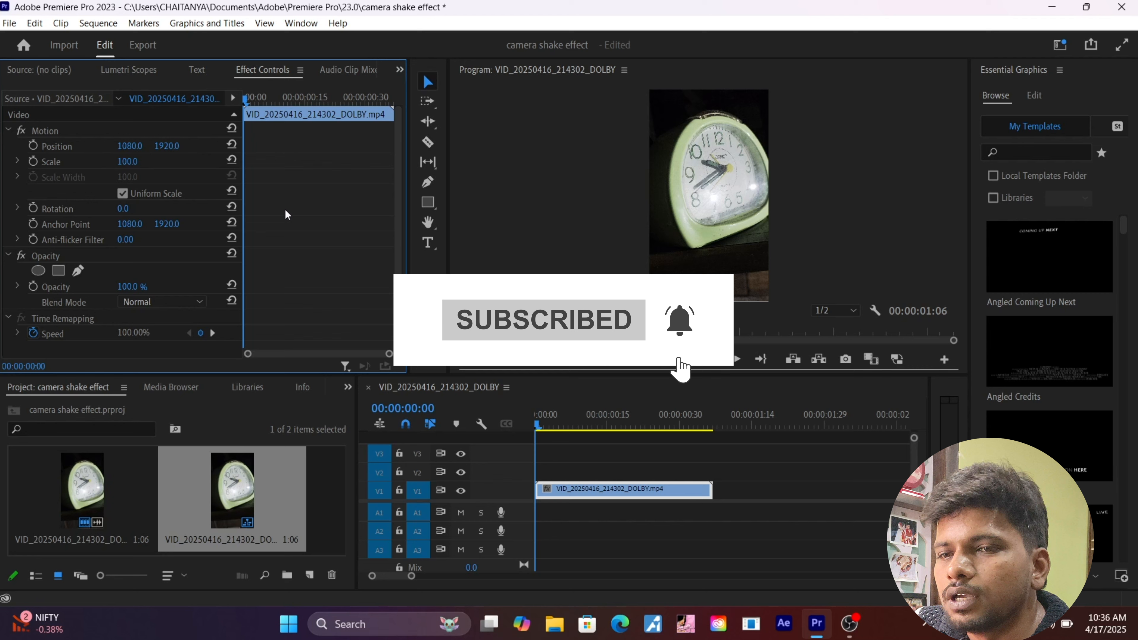
click(34, 162)
click(34, 147)
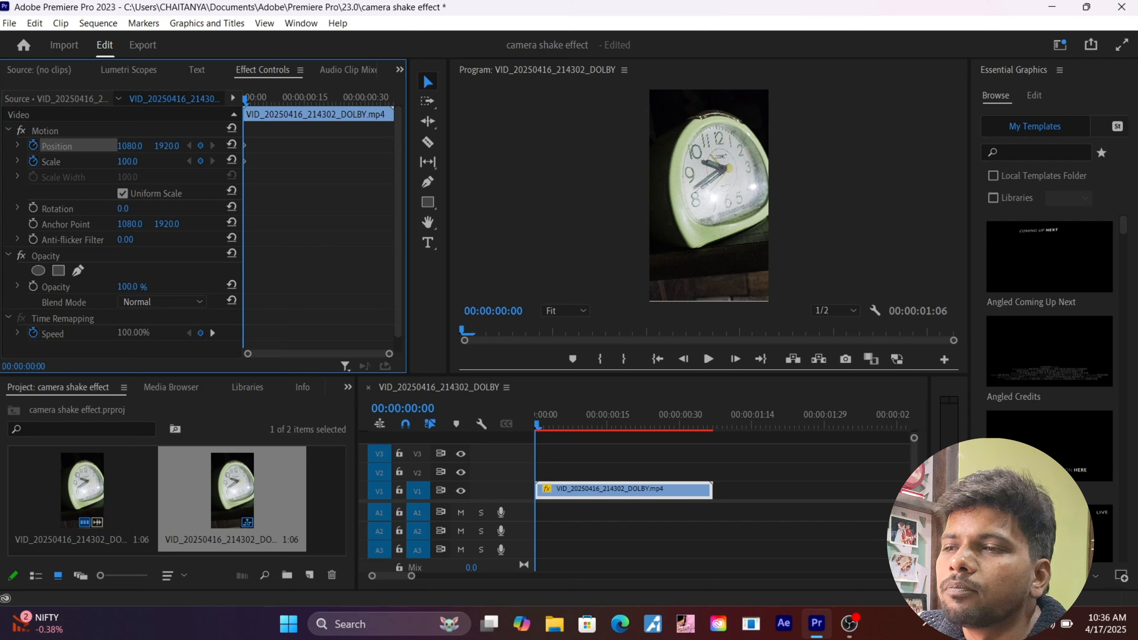
drag(127, 162, 135, 162)
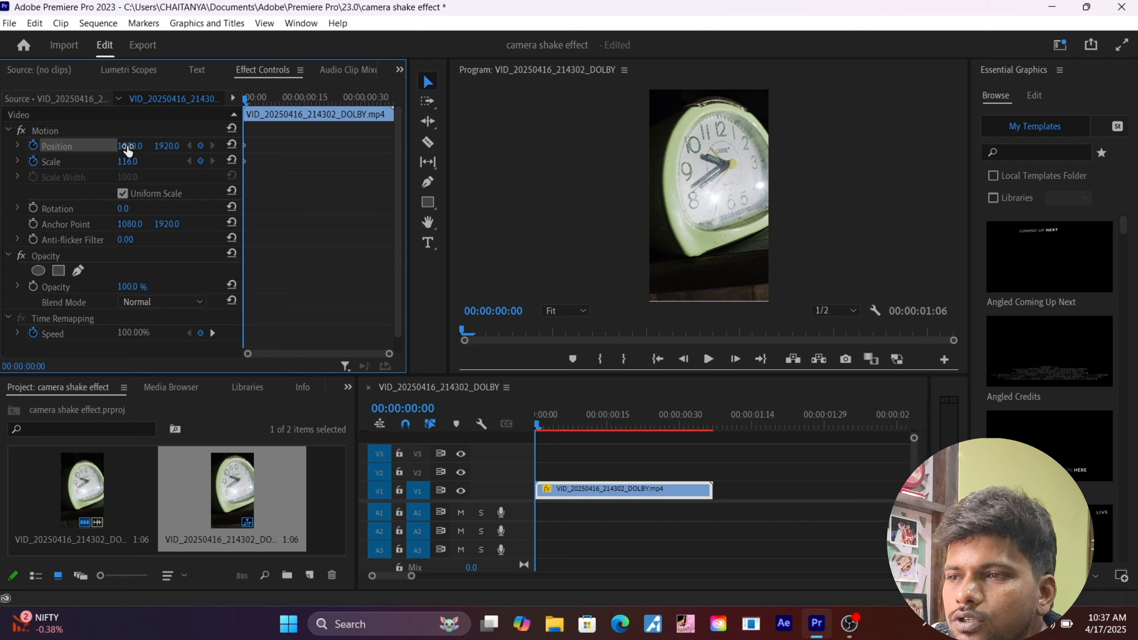
drag(128, 146, 178, 146)
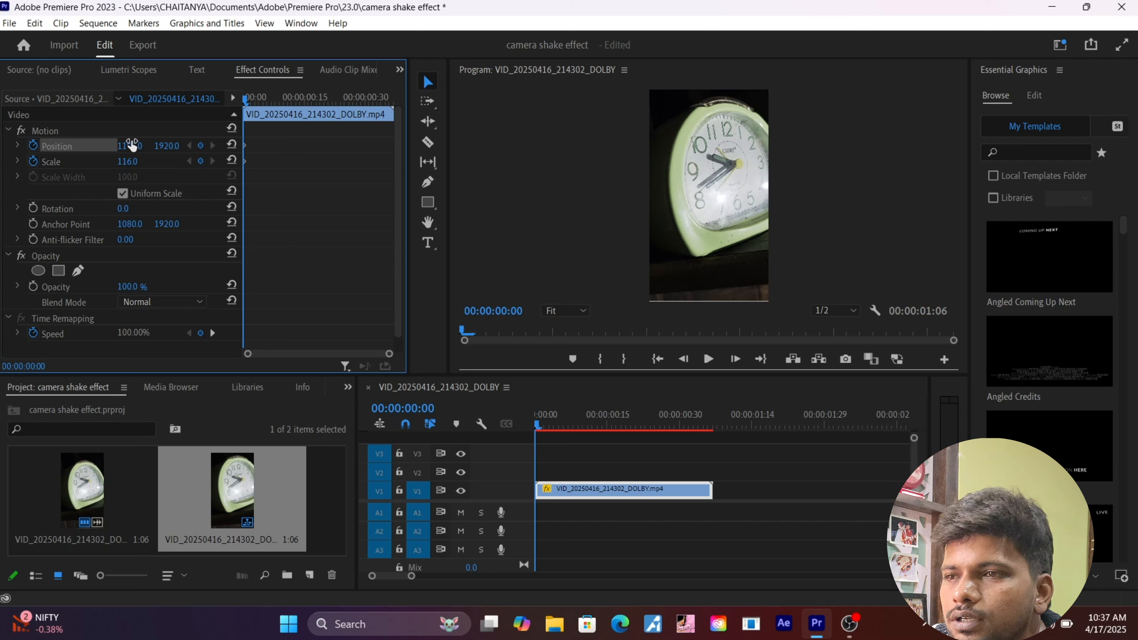
Reset the clip's Scale and Position to their defaults at 00:00:00:01 to add return keyframes
click(254, 101)
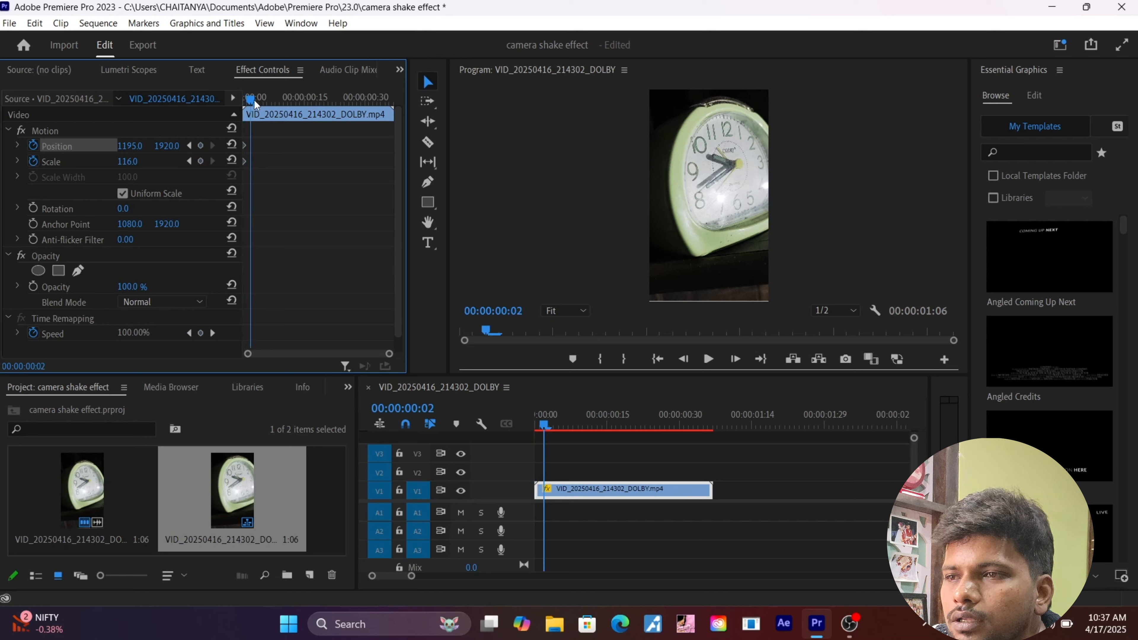
key(Left)
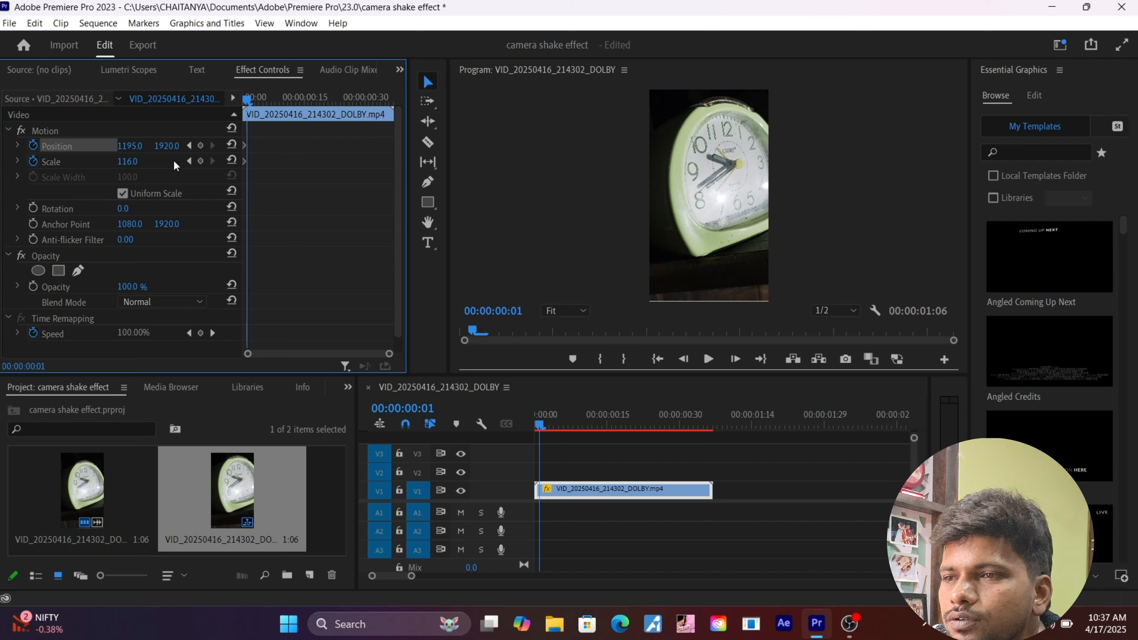
click(232, 159)
click(231, 145)
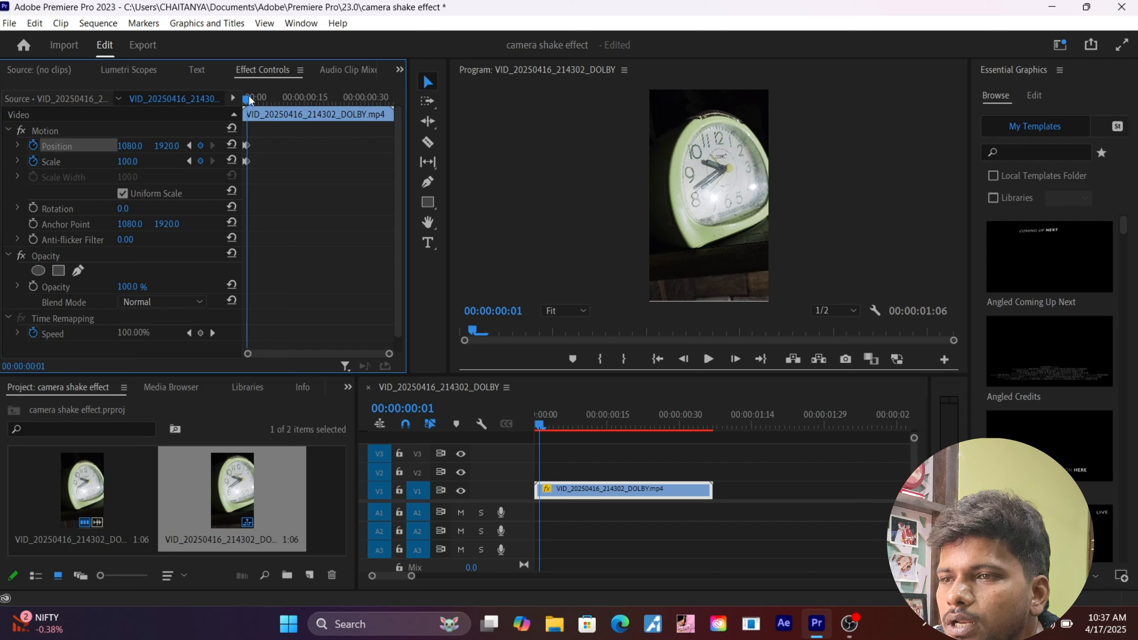
Keyframe Scale 115 and Position 874, 1918 at 00:00:00:03, and reset both properties to their defaults at 00:00:00:05
drag(249, 100, 256, 103)
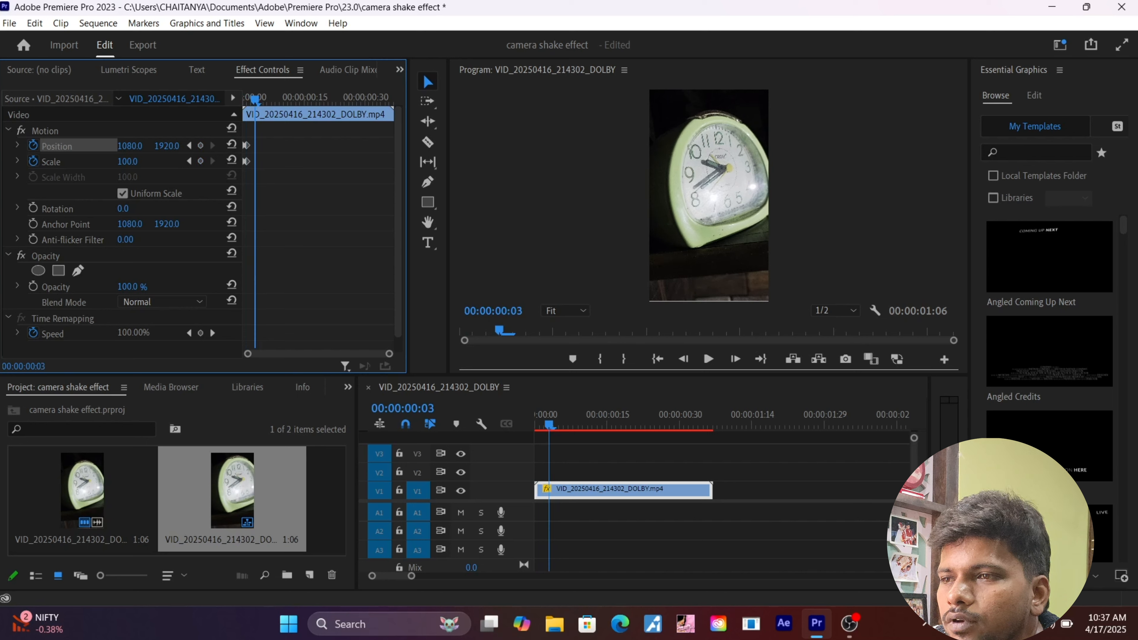
drag(120, 161, 128, 161)
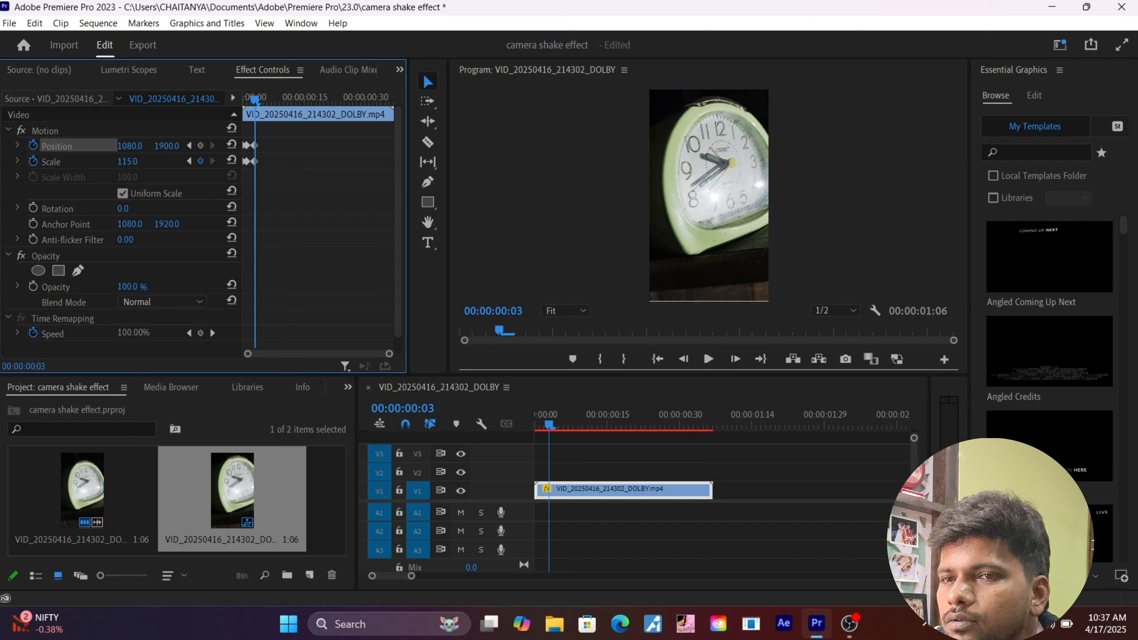
drag(166, 146, 23, 151)
drag(130, 146, 148, 146)
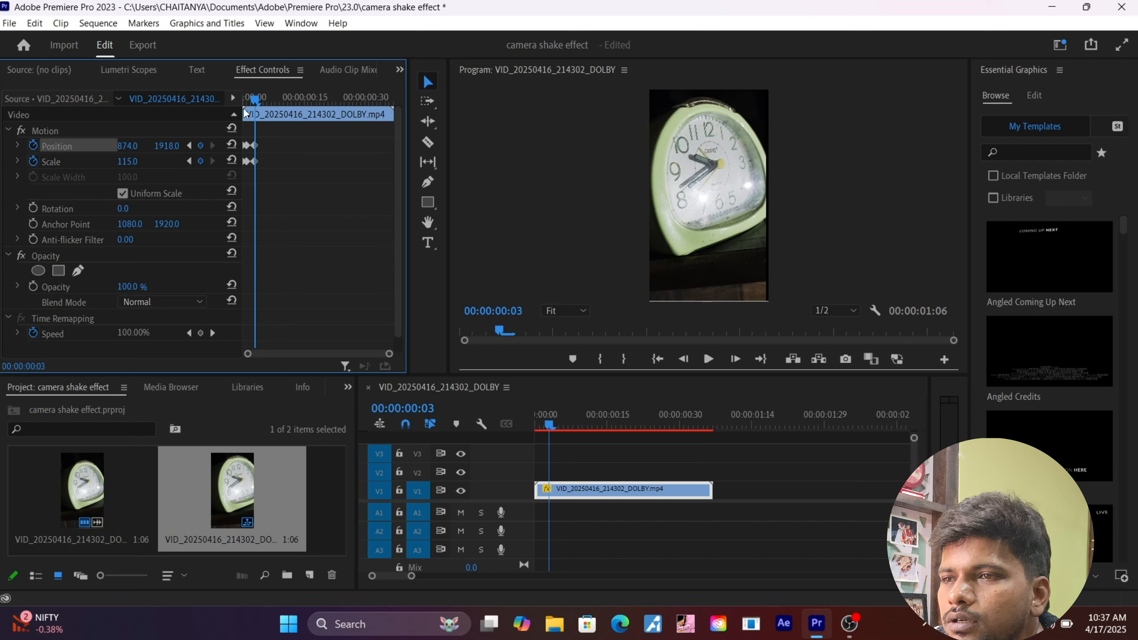
drag(256, 100, 263, 101)
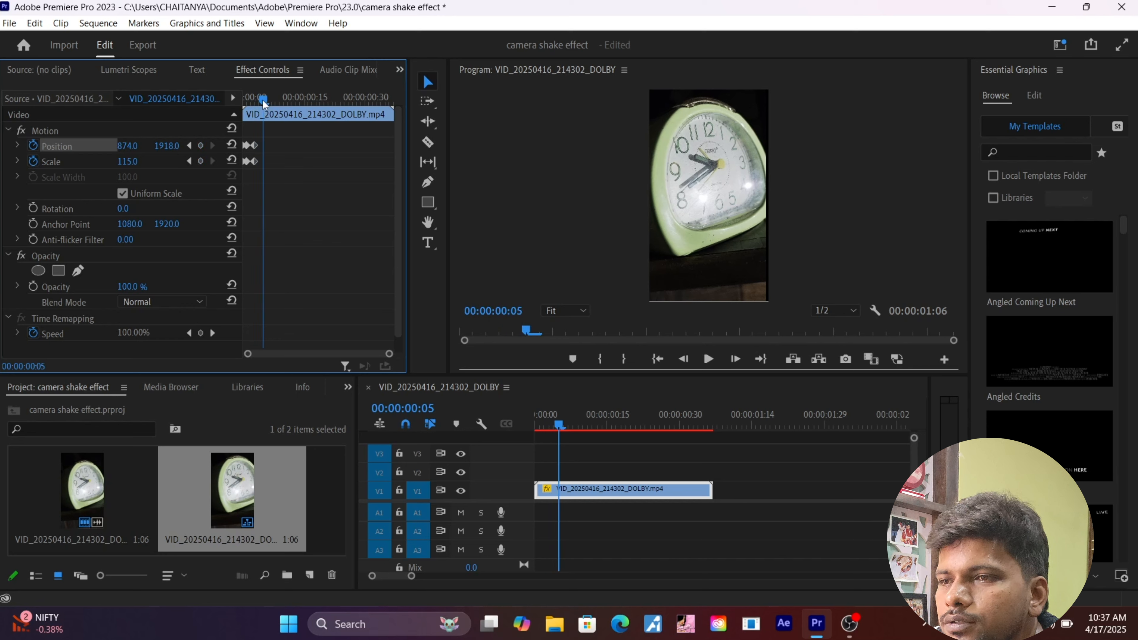
click(231, 160)
click(232, 145)
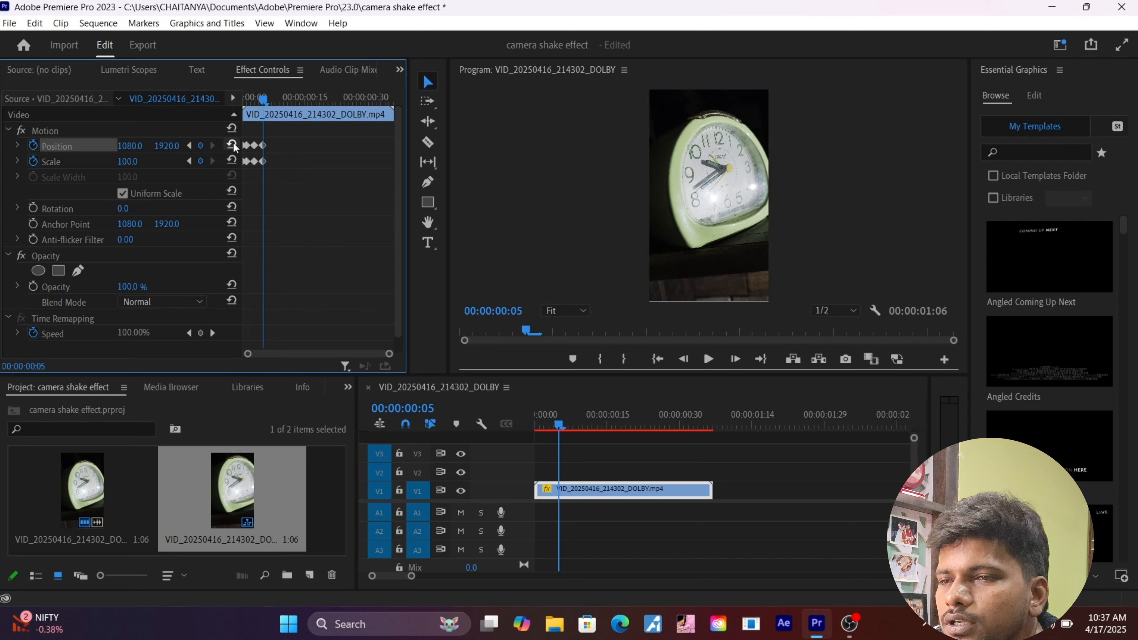
Keyframe Scale 115 and horizontal Position 1273 at 00:00:00:08, and reset both properties to their defaults at 00:00:00:10
drag(264, 101, 275, 103)
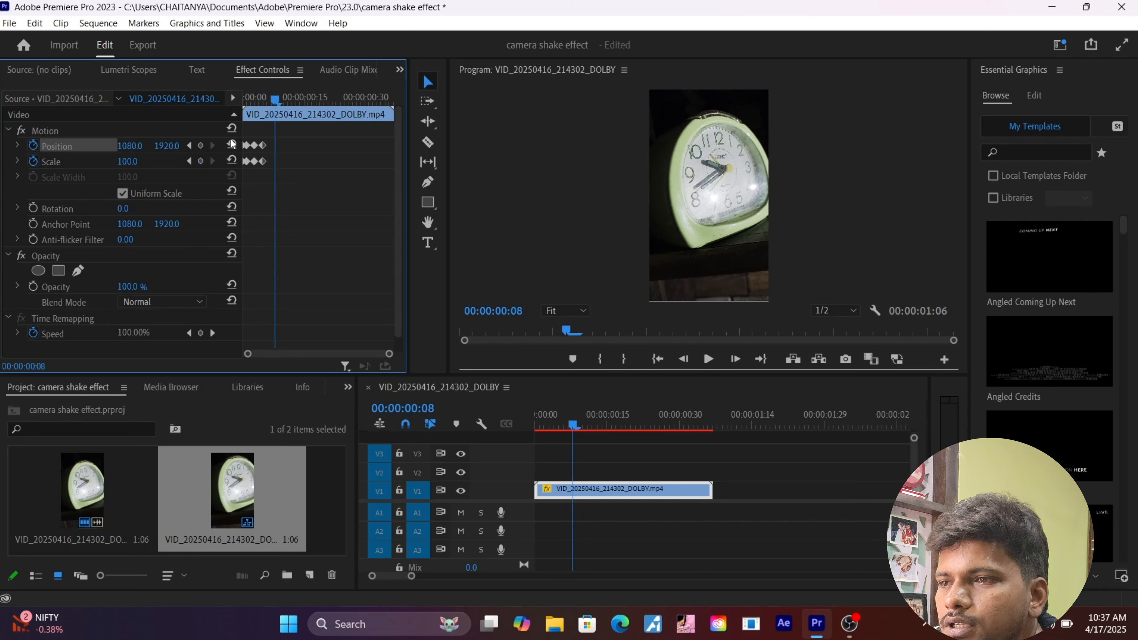
drag(137, 162, 187, 147)
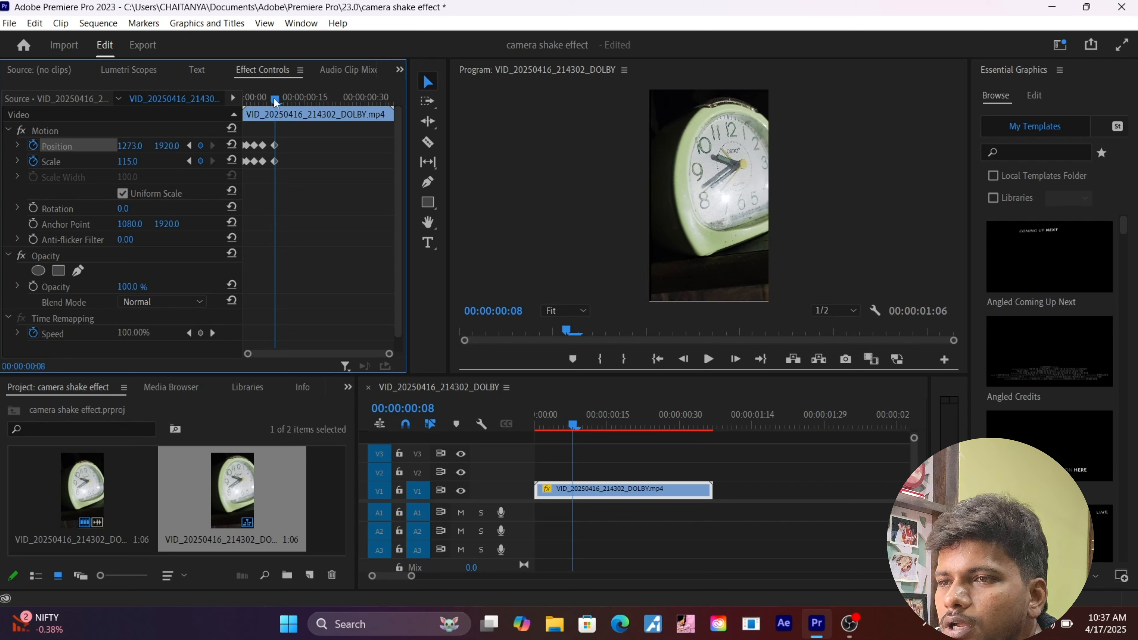
drag(275, 102, 283, 104)
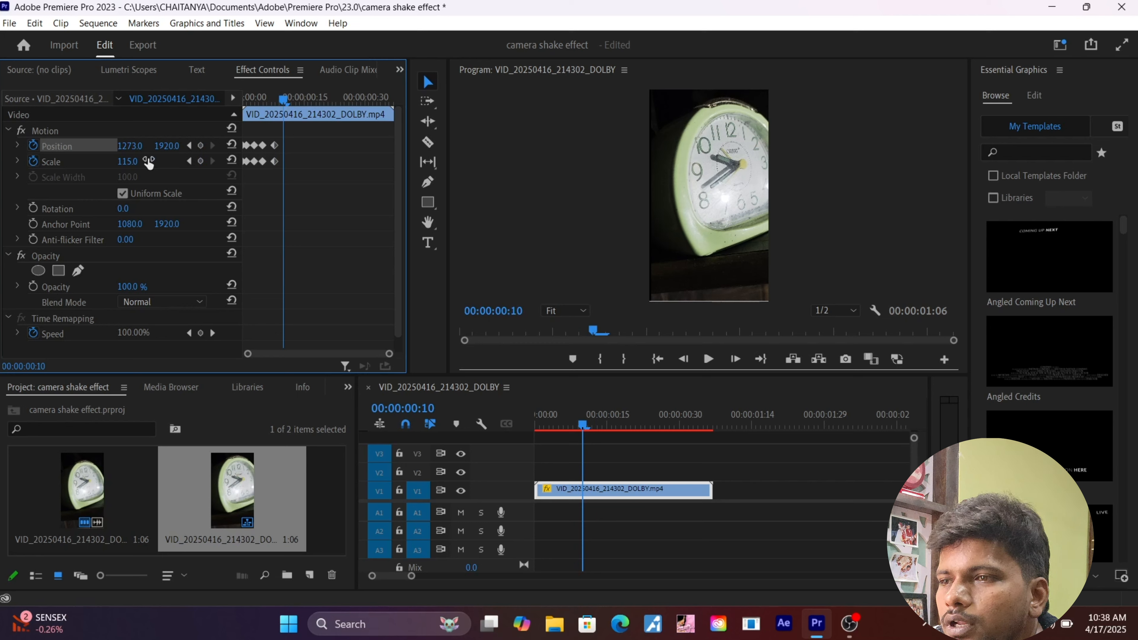
click(233, 162)
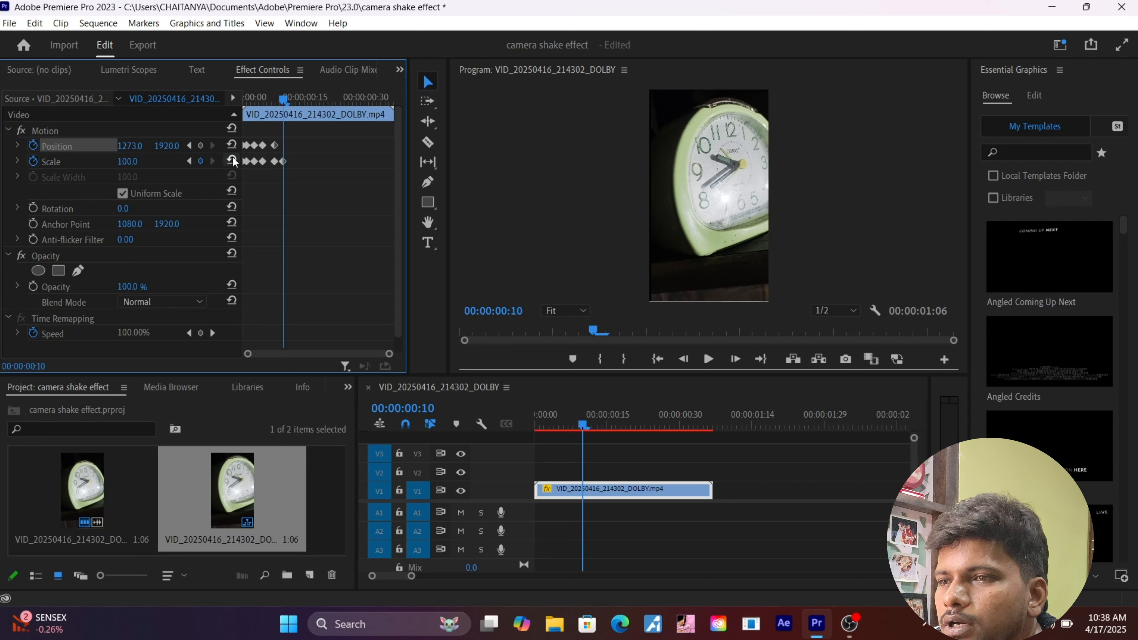
click(233, 146)
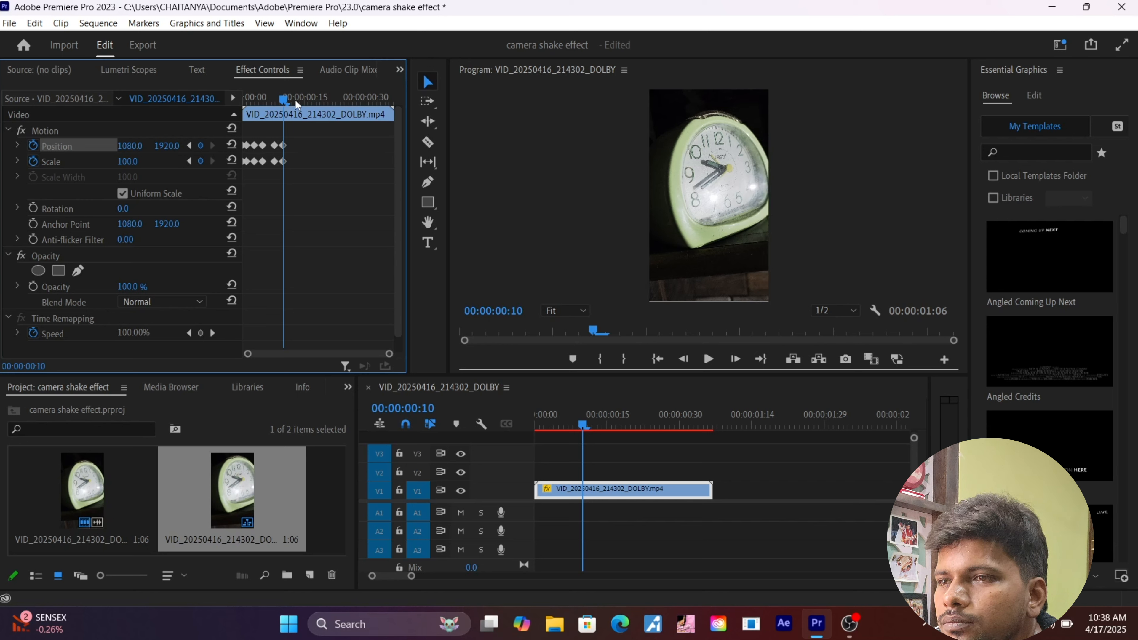
Keyframe Scale 115 and horizontal Position 873 at 00:00:00:12, and reset both properties to their defaults at 00:00:00:14
drag(285, 101, 292, 101)
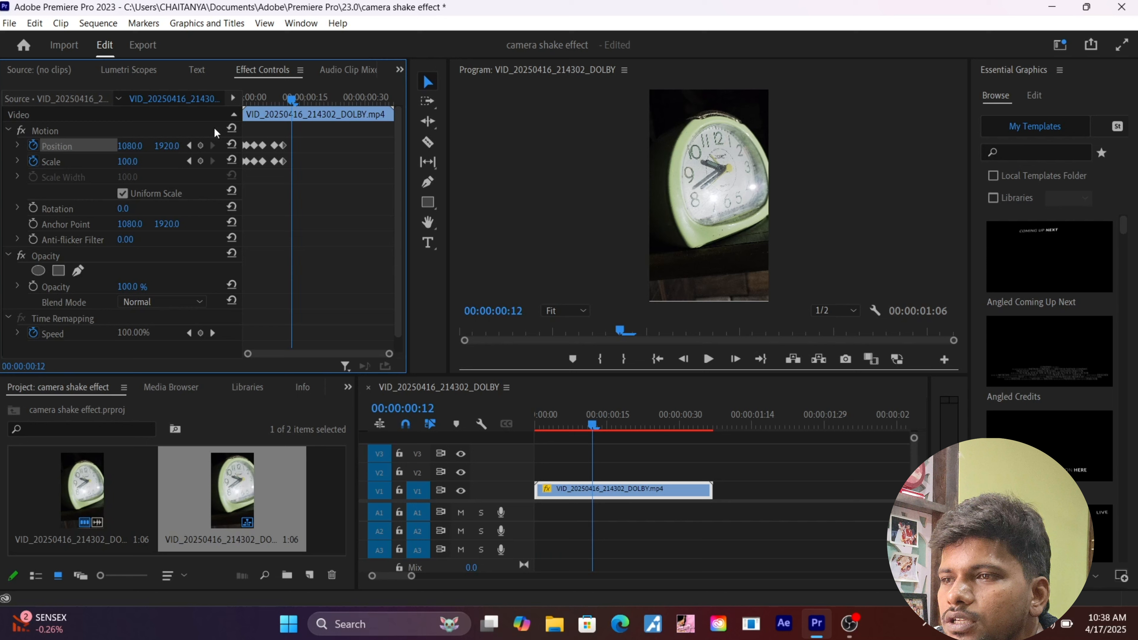
drag(130, 165, 64, 146)
drag(293, 100, 301, 102)
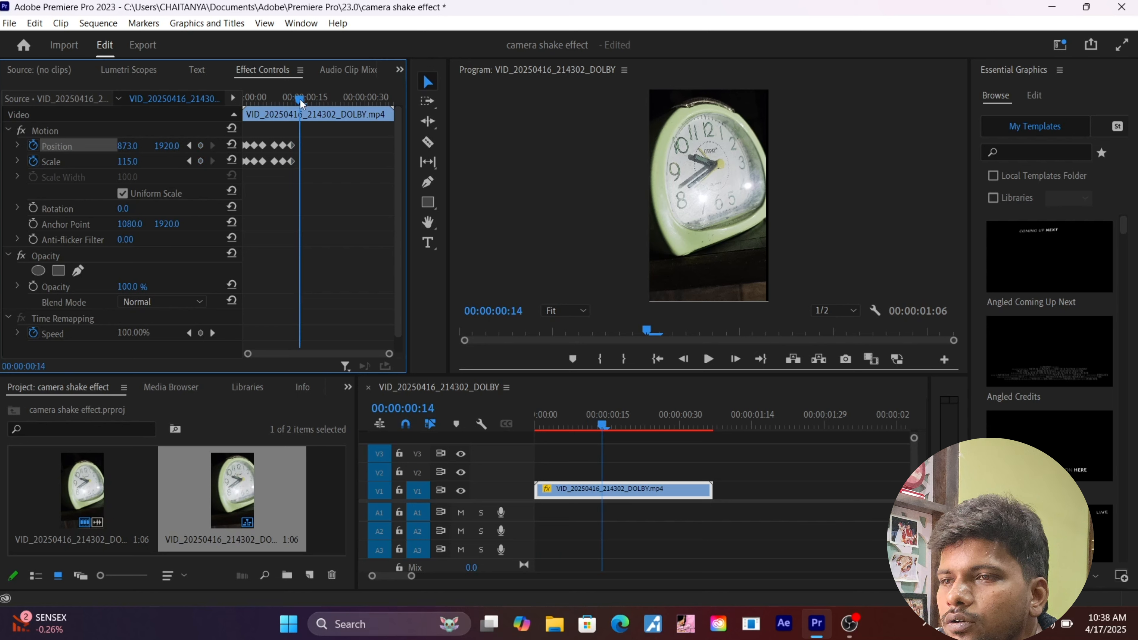
click(232, 161)
click(232, 145)
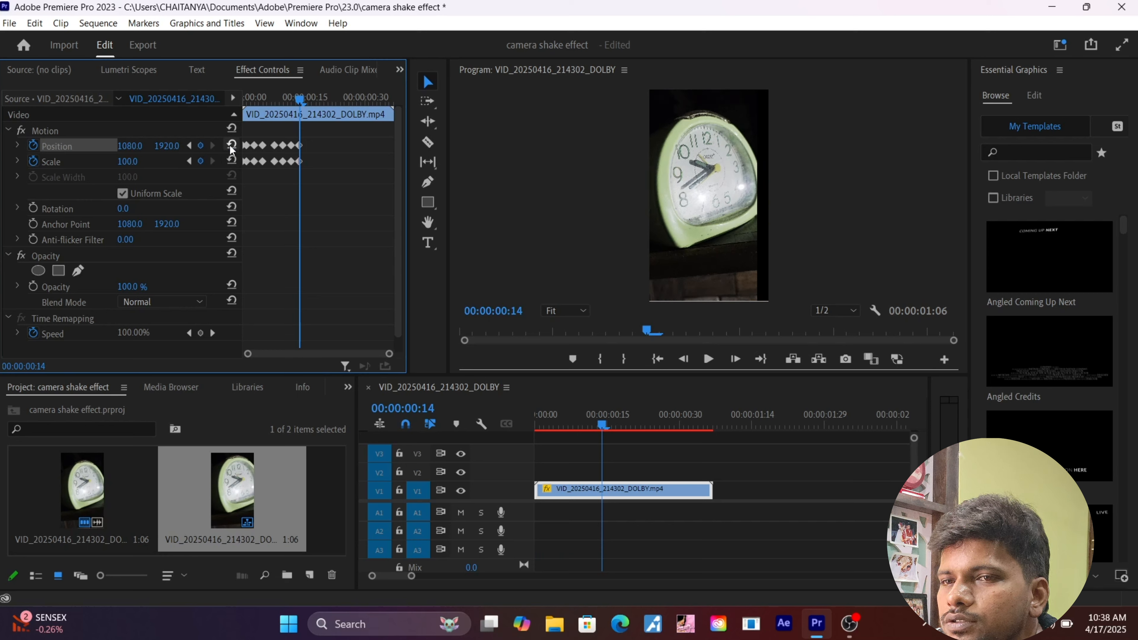
Keyframe Scale 128 and horizontal Position 746 at 00:00:00:19, and reset both properties to their defaults at 00:00:00:23
drag(300, 99, 321, 101)
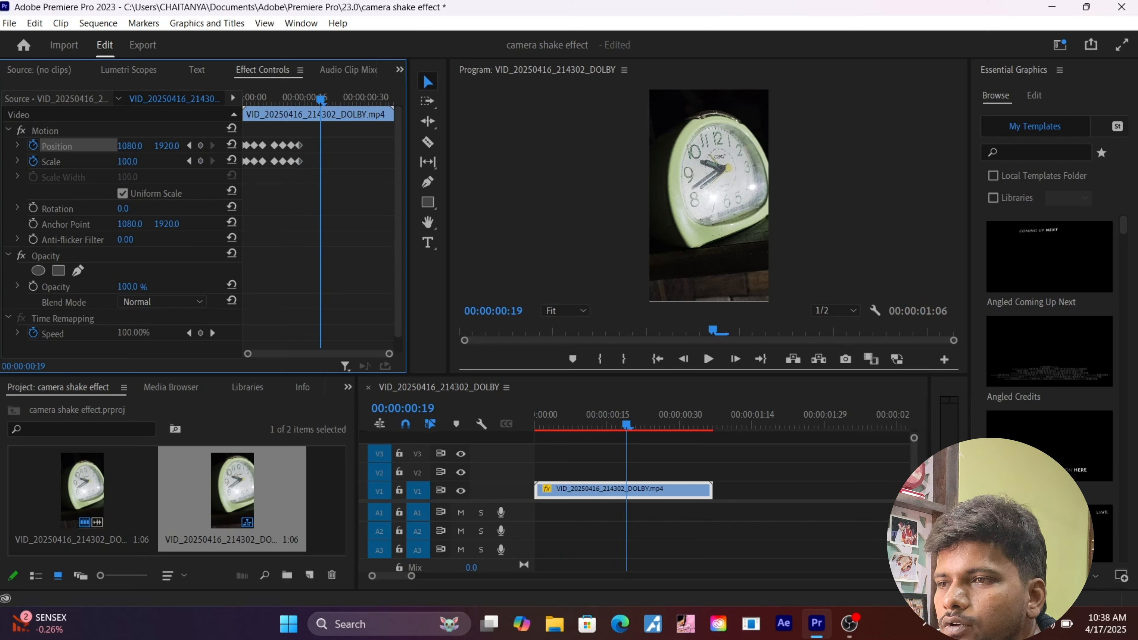
drag(127, 161, 140, 161)
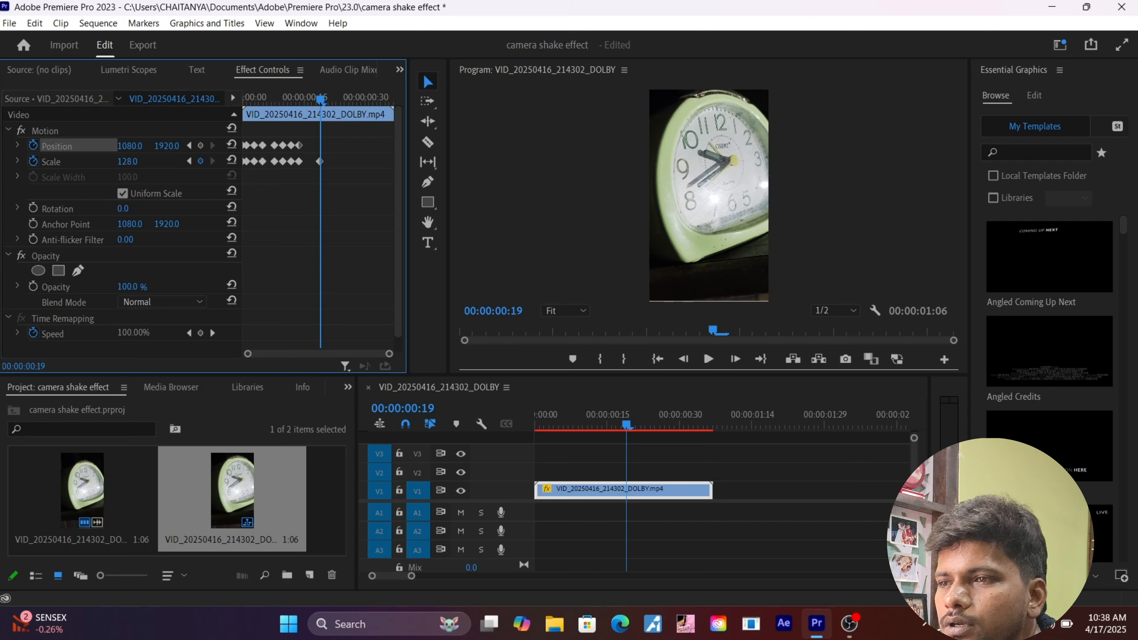
drag(129, 145, 94, 145)
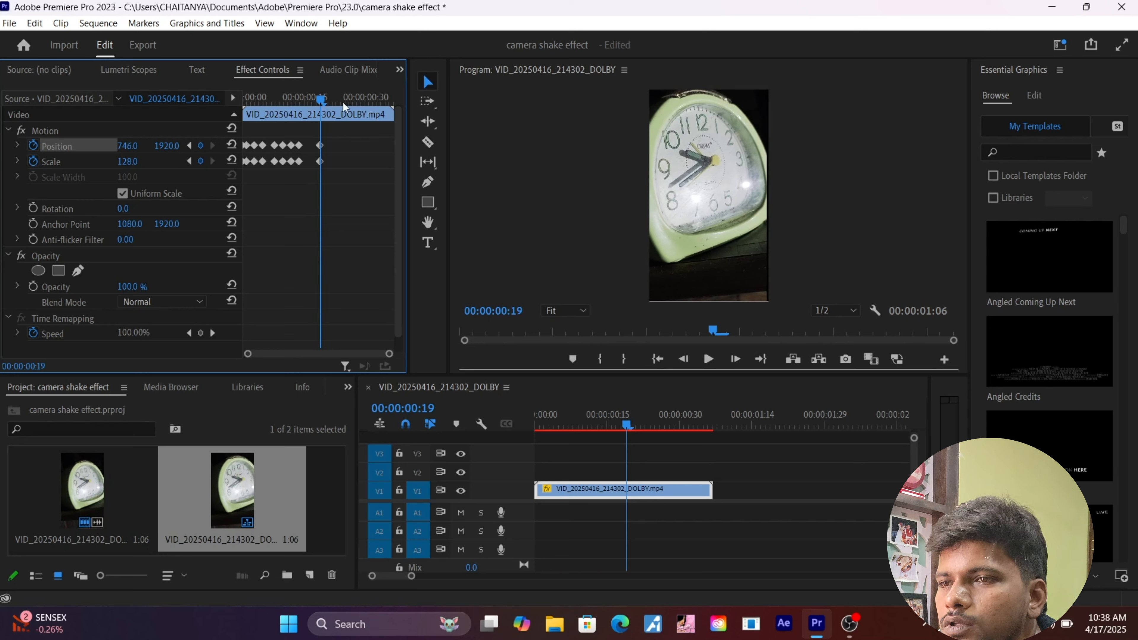
drag(321, 100, 337, 105)
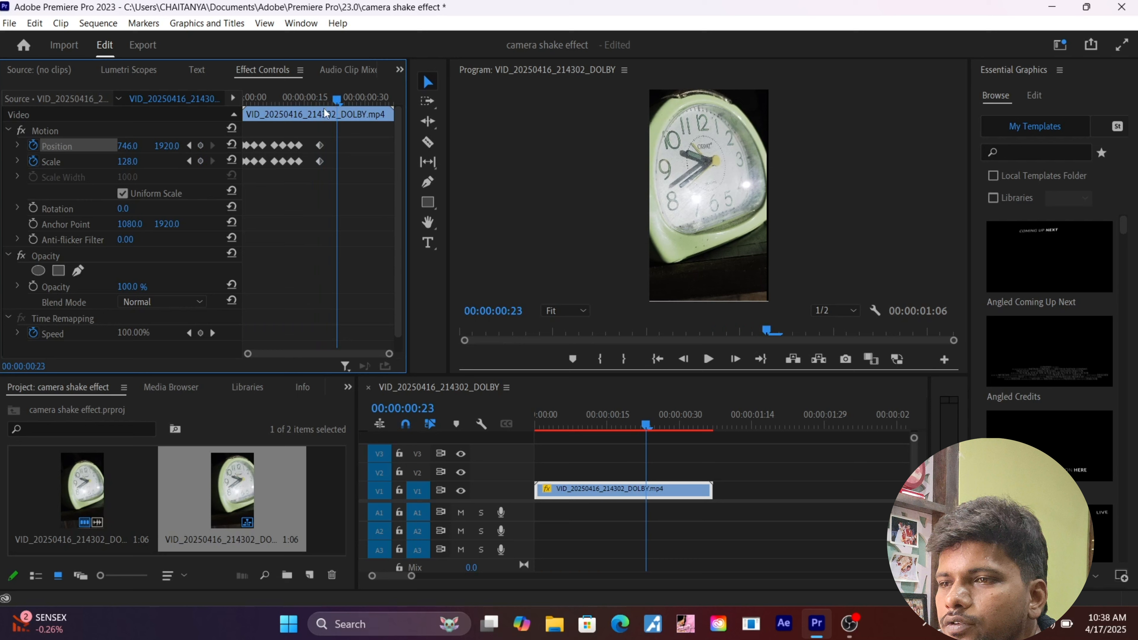
click(232, 161)
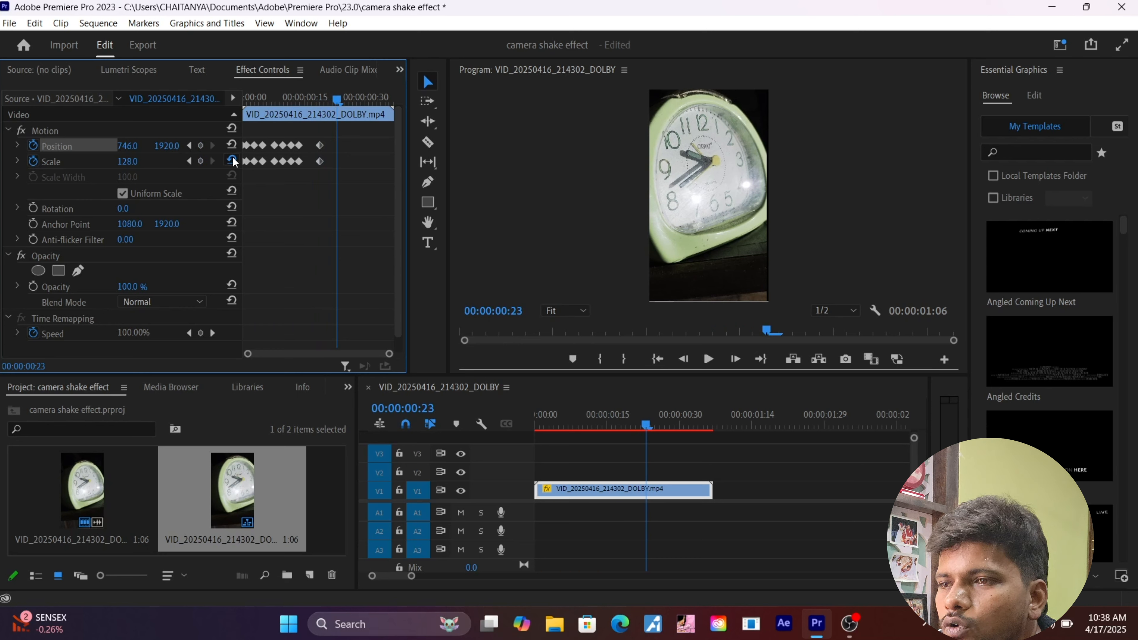
click(232, 146)
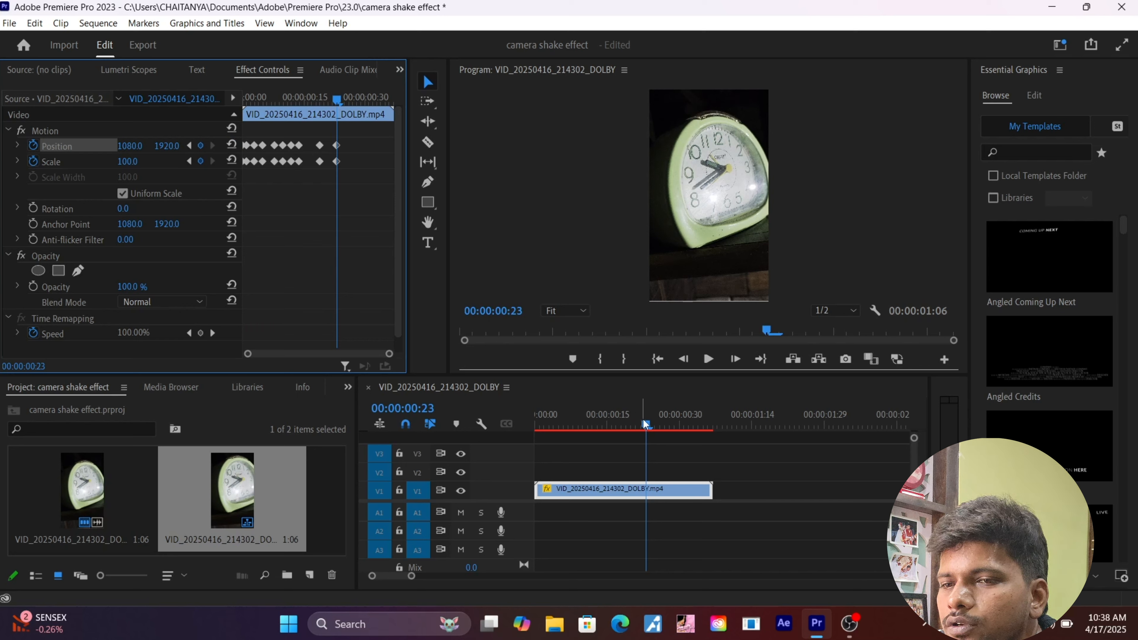
Enlarge the program preview and play the sequence from the beginning to review the shake
drag(643, 420, 514, 425)
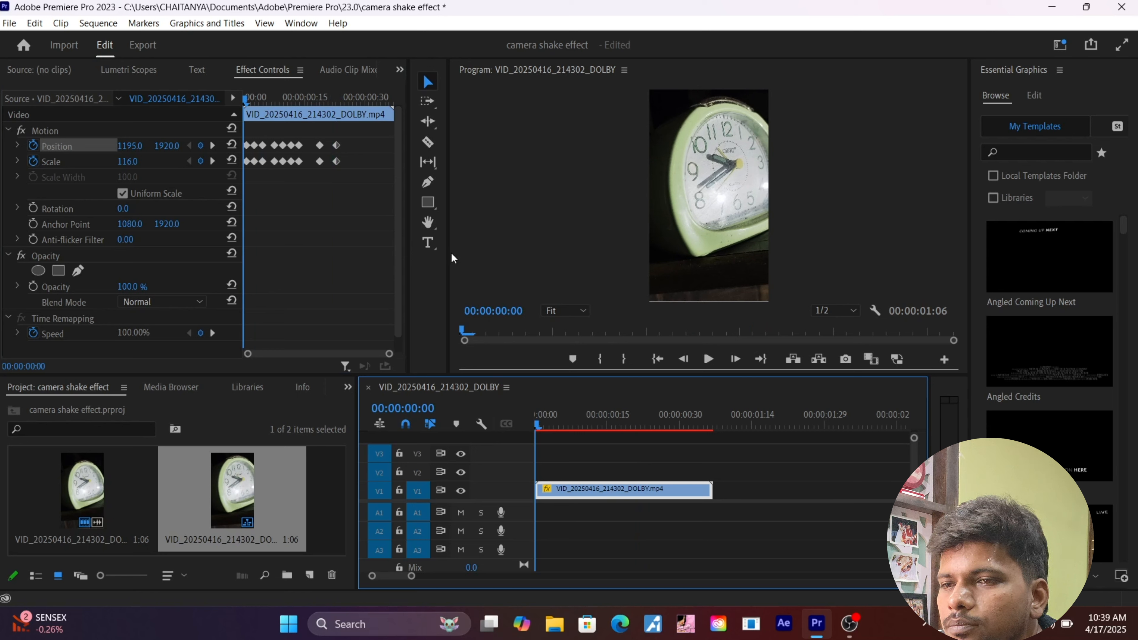
drag(451, 252, 307, 287)
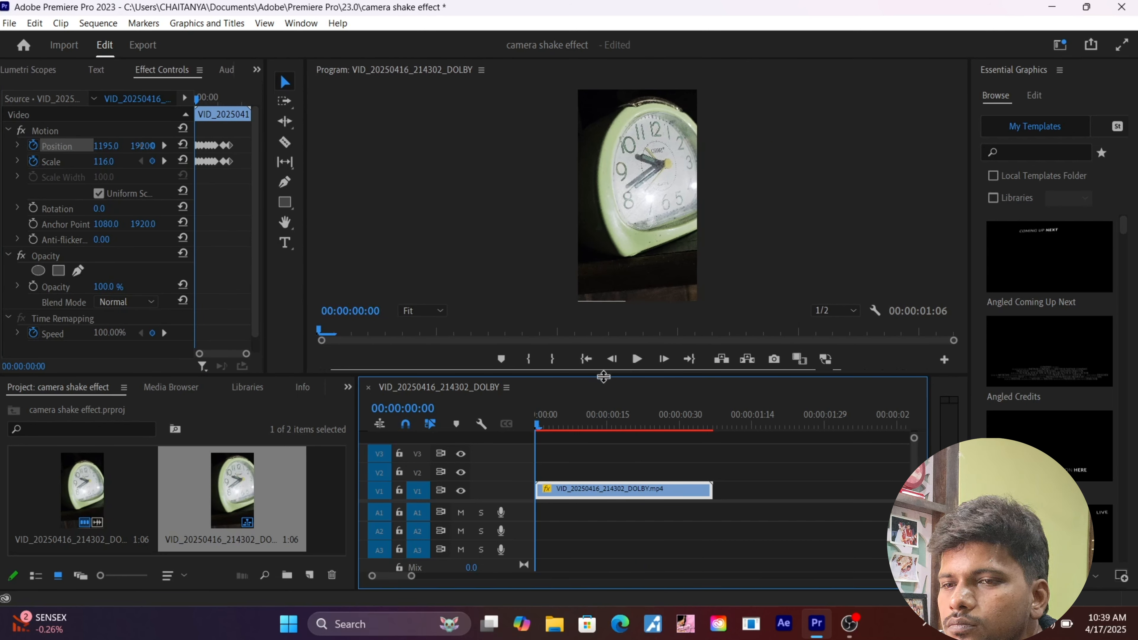
drag(603, 377, 618, 537)
key(space)
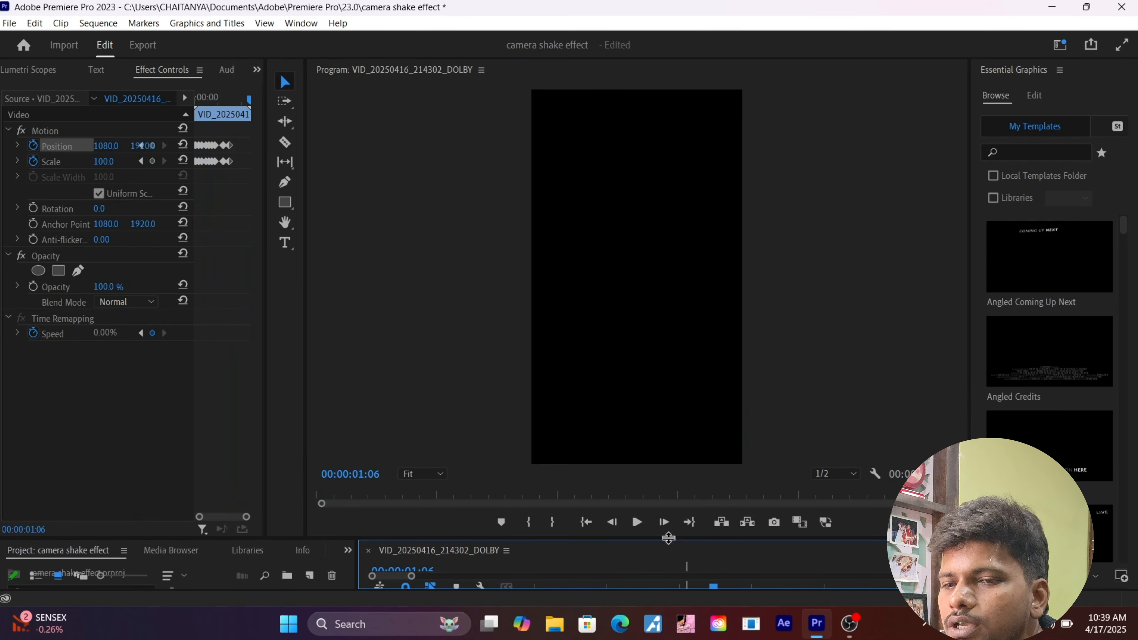
Reduce the preview height to expose the timeline and replay the sequence from the start, stopping at 00:00:00:28
drag(651, 537, 667, 420)
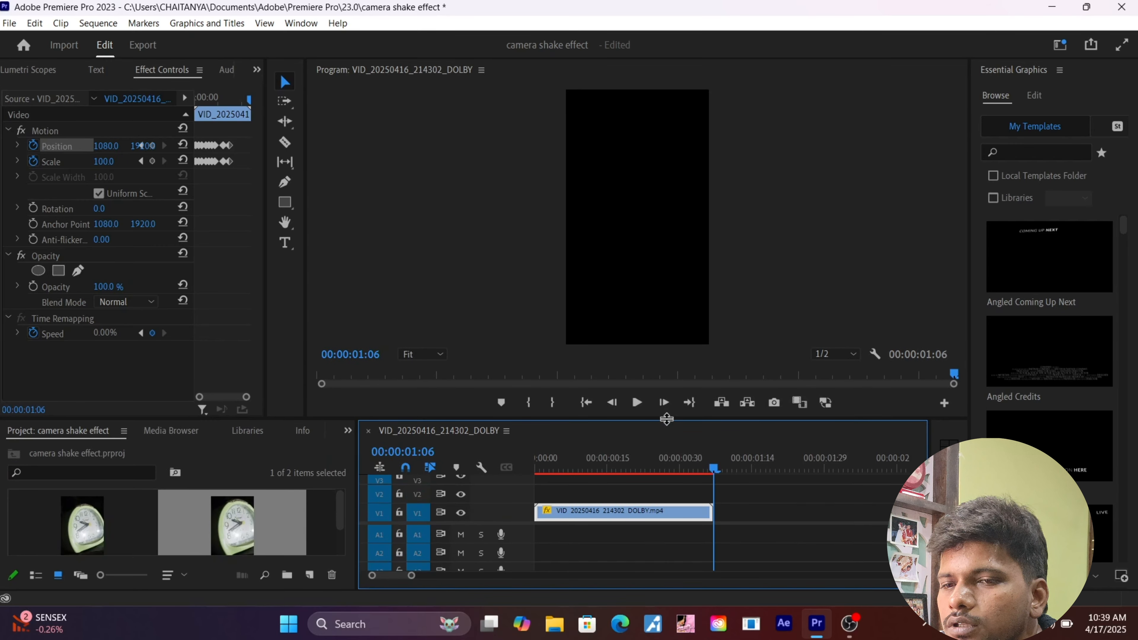
drag(717, 474, 522, 480)
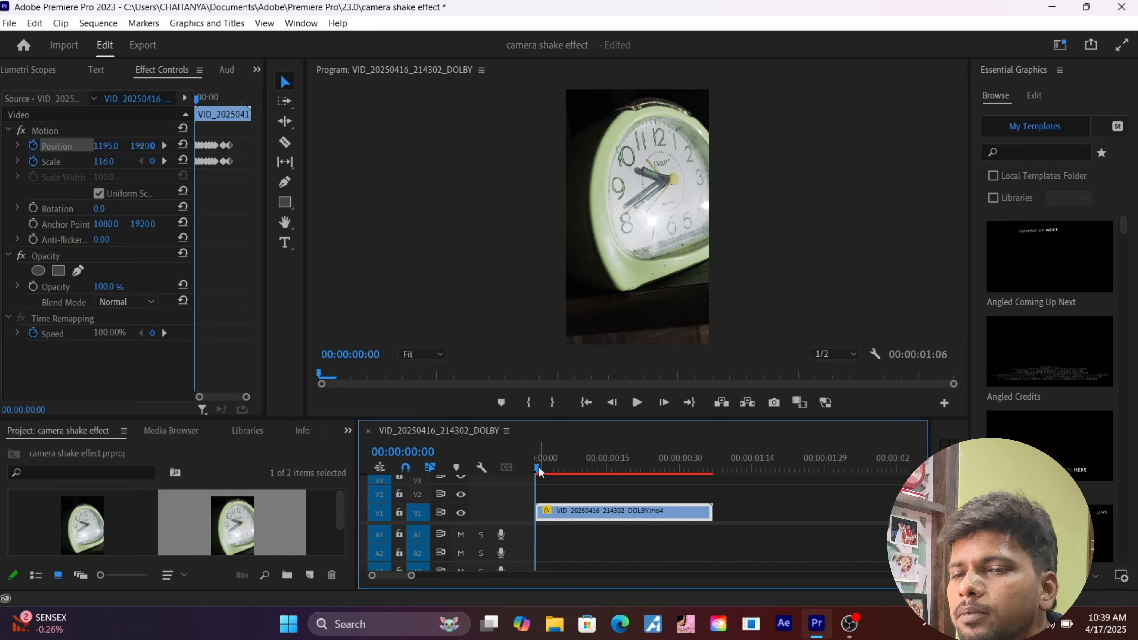
drag(538, 469, 525, 490)
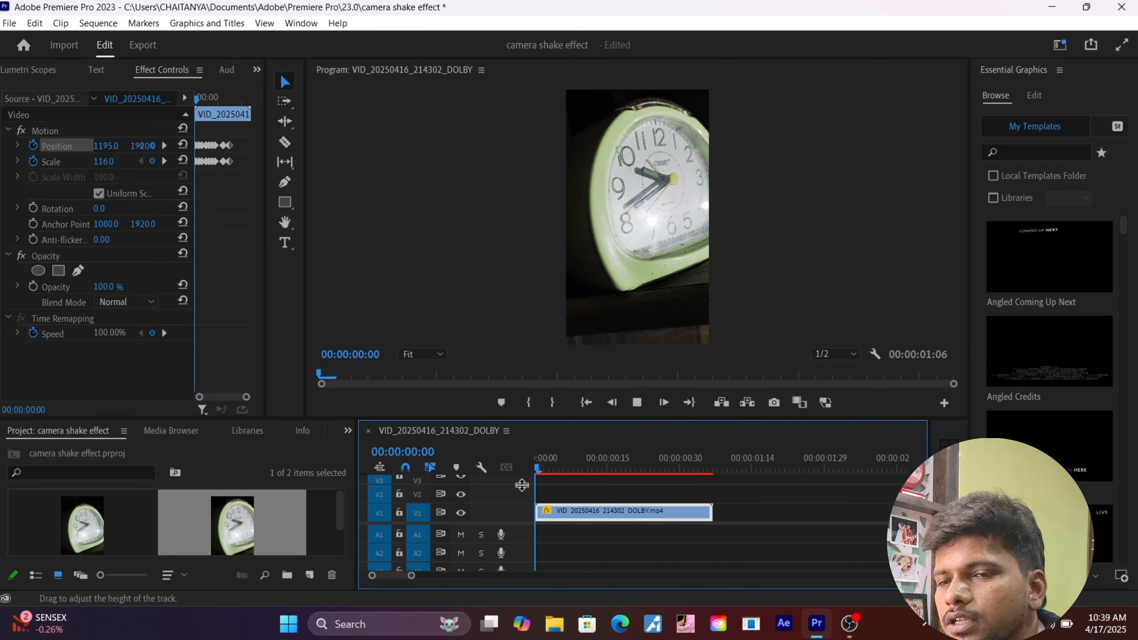
key(space)
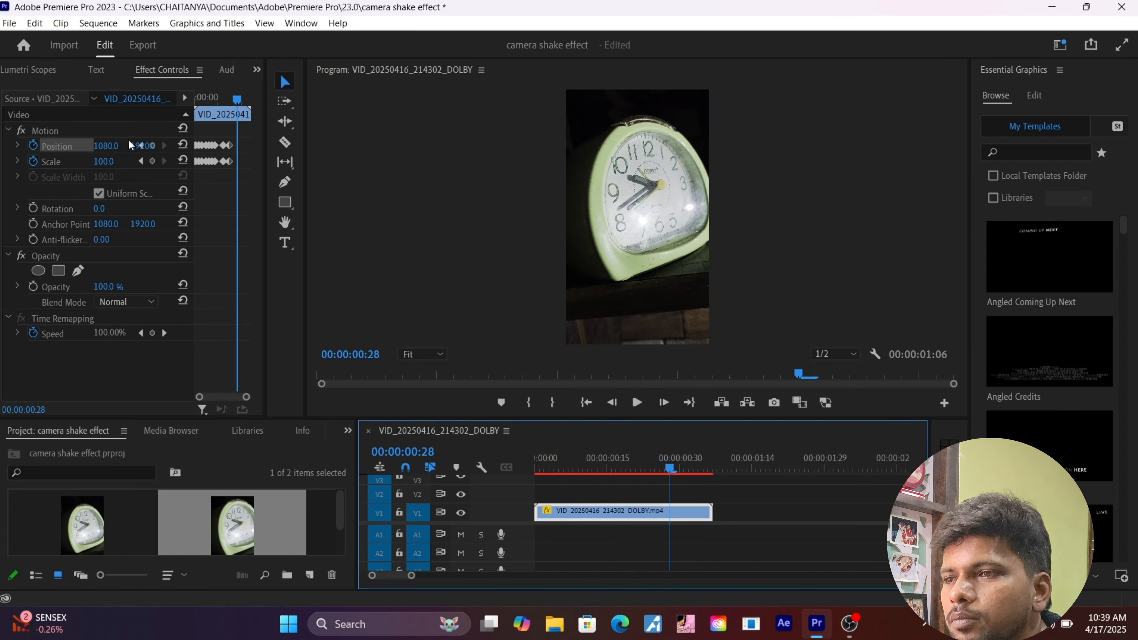
Keyframe Scale 144 and horizontal Position 1586 at 00:00:00:28, and reset both properties to their defaults at 00:00:01:03
drag(107, 164, 127, 165)
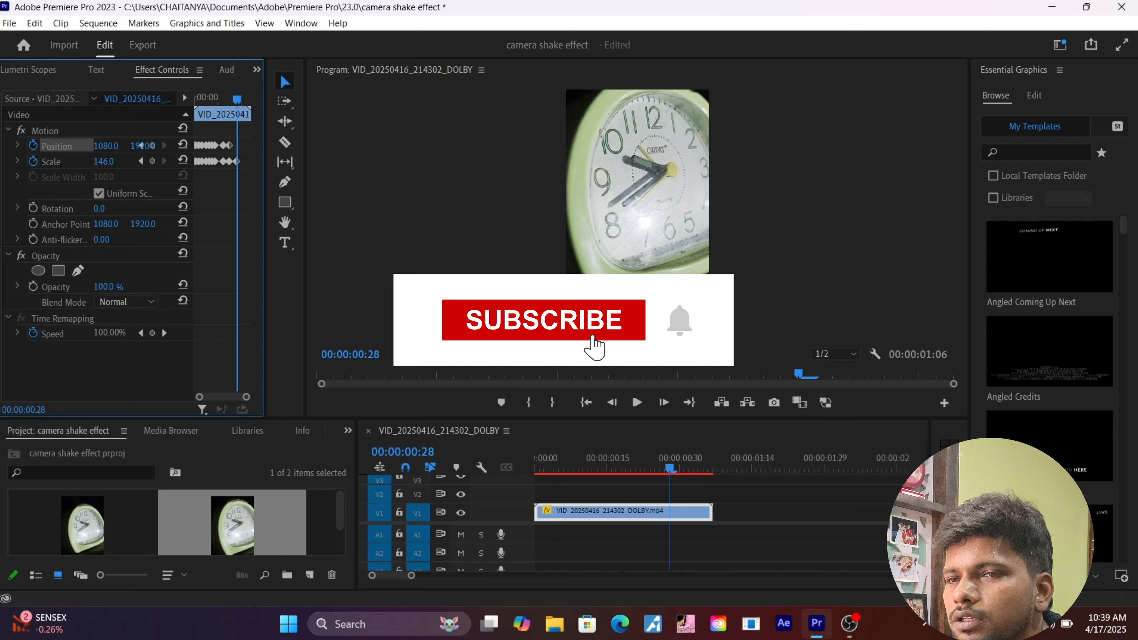
drag(103, 147, 141, 145)
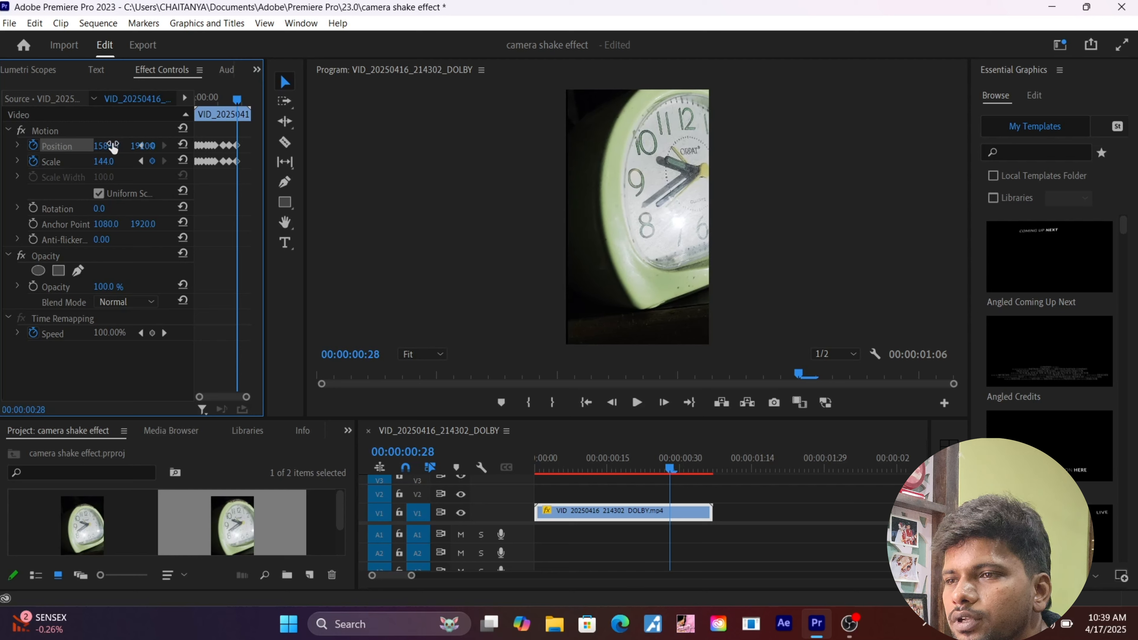
drag(237, 100, 245, 103)
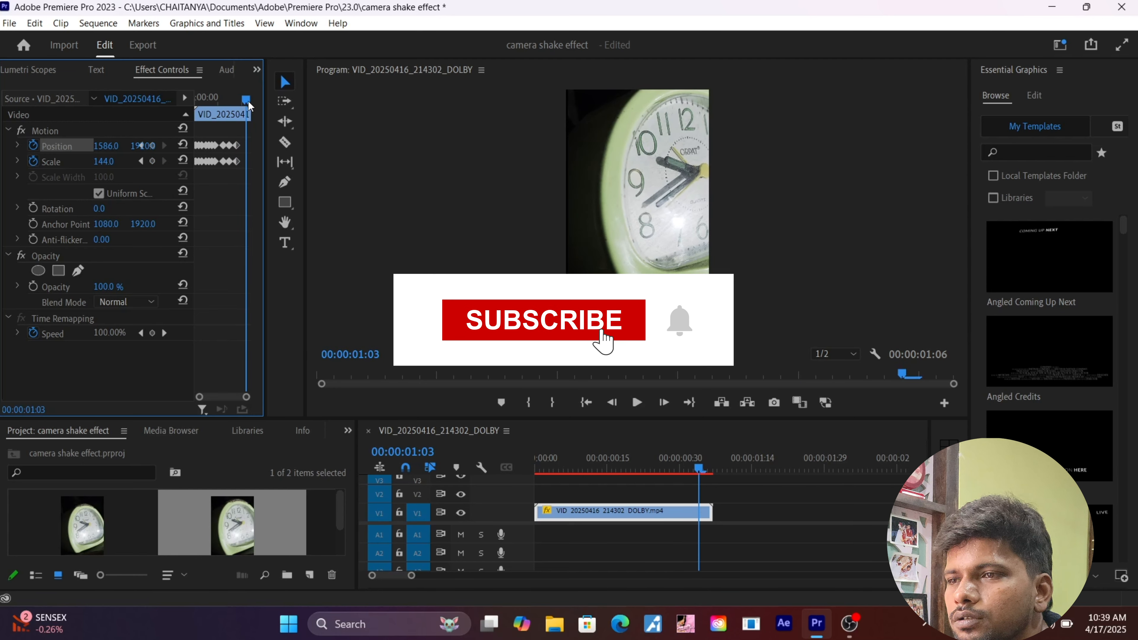
click(183, 145)
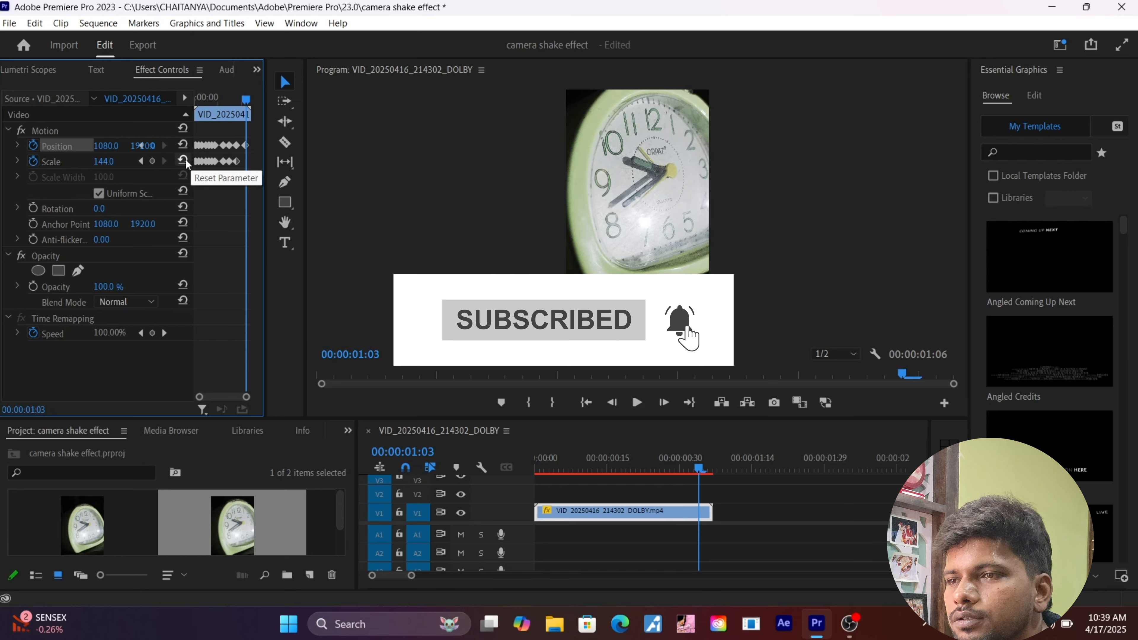
click(183, 161)
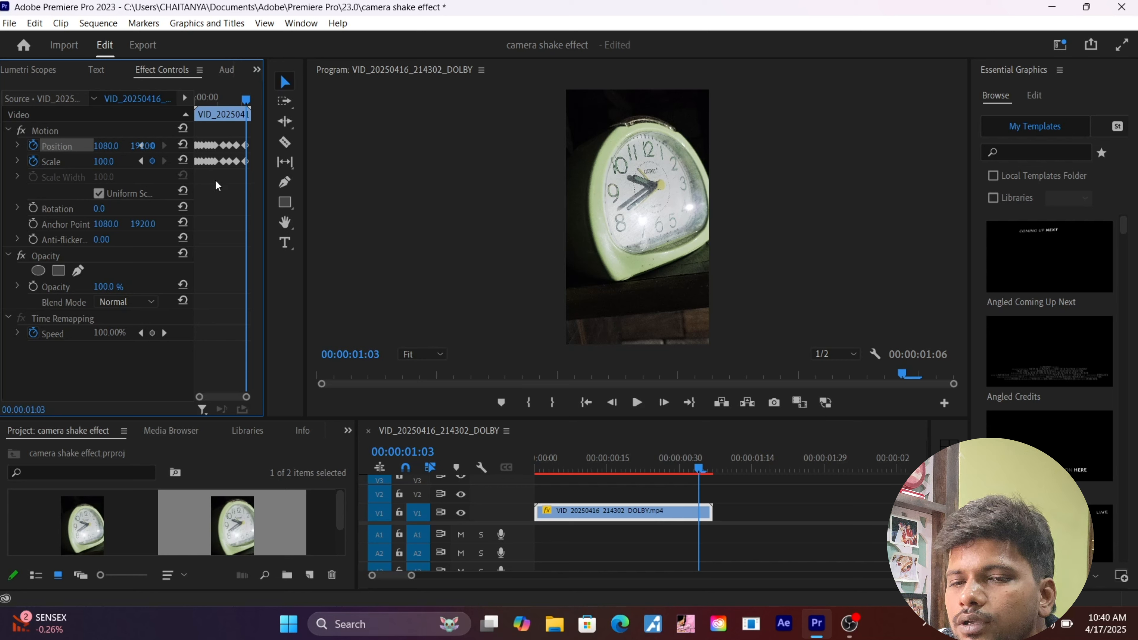
click(849, 623)
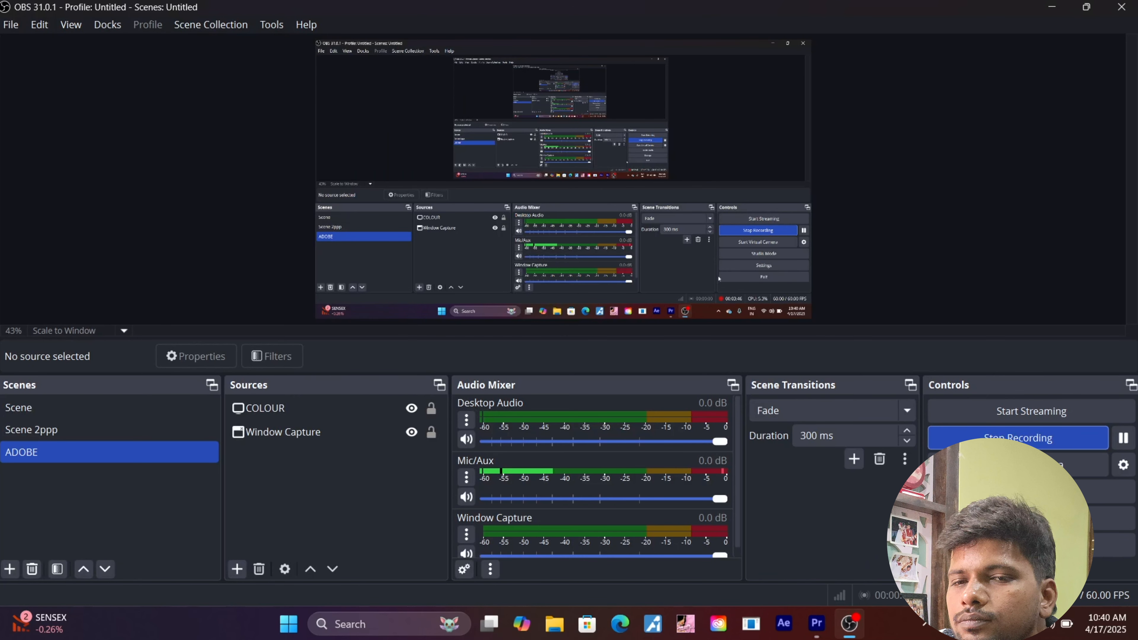